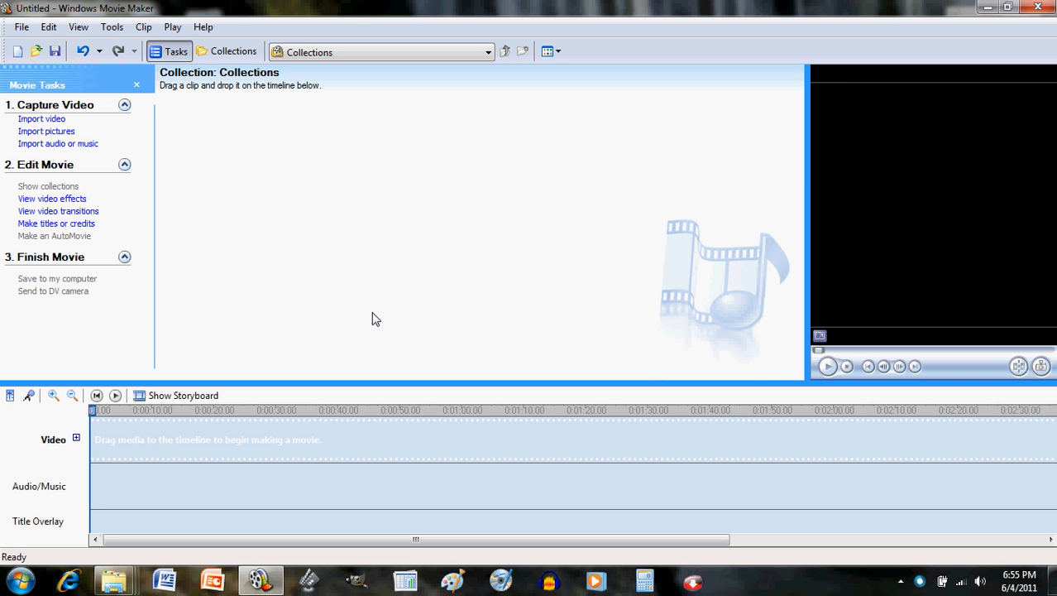
Step: Import the video Perils of the Wilderness from the TOSHIBA (E:) drive into the collections
{"action": "left_click", "coordinate": [46, 119]}
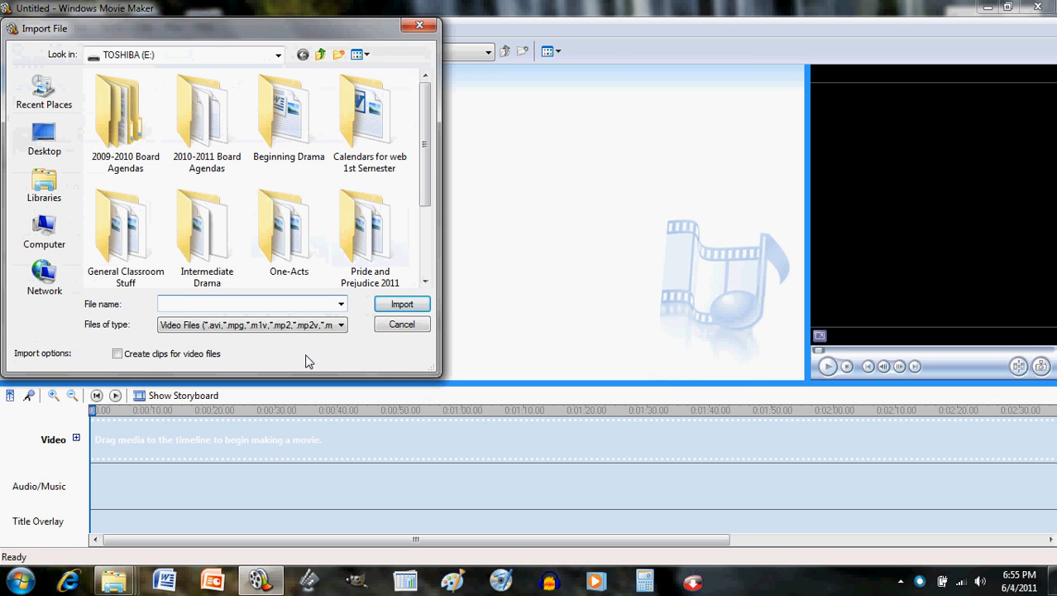
{"action": "left_click", "coordinate": [118, 354]}
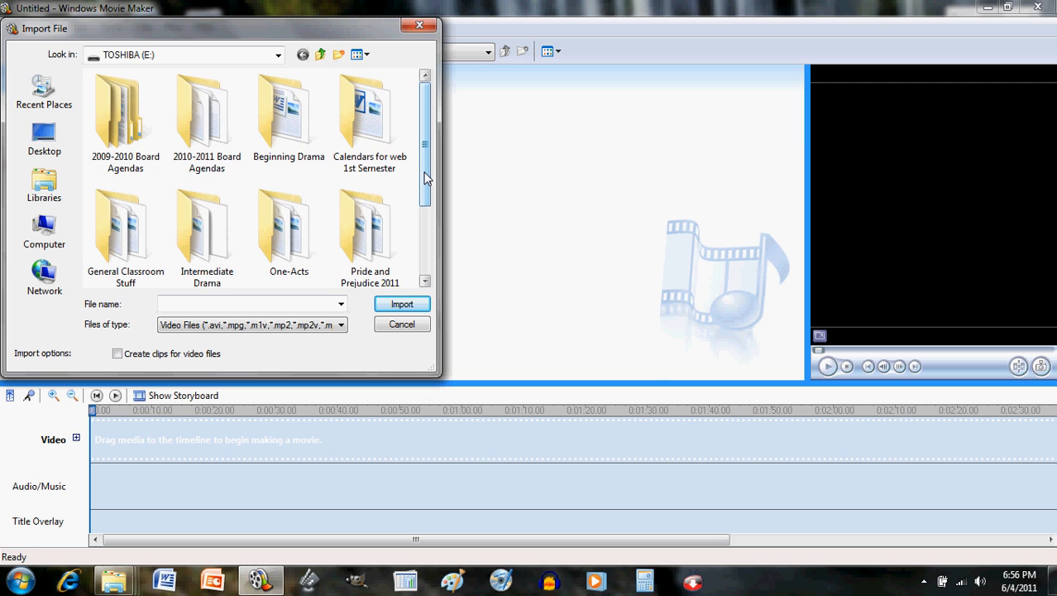
{"action": "scroll", "coordinate": [426, 178], "scroll_direction": "down", "scroll_amount": 2}
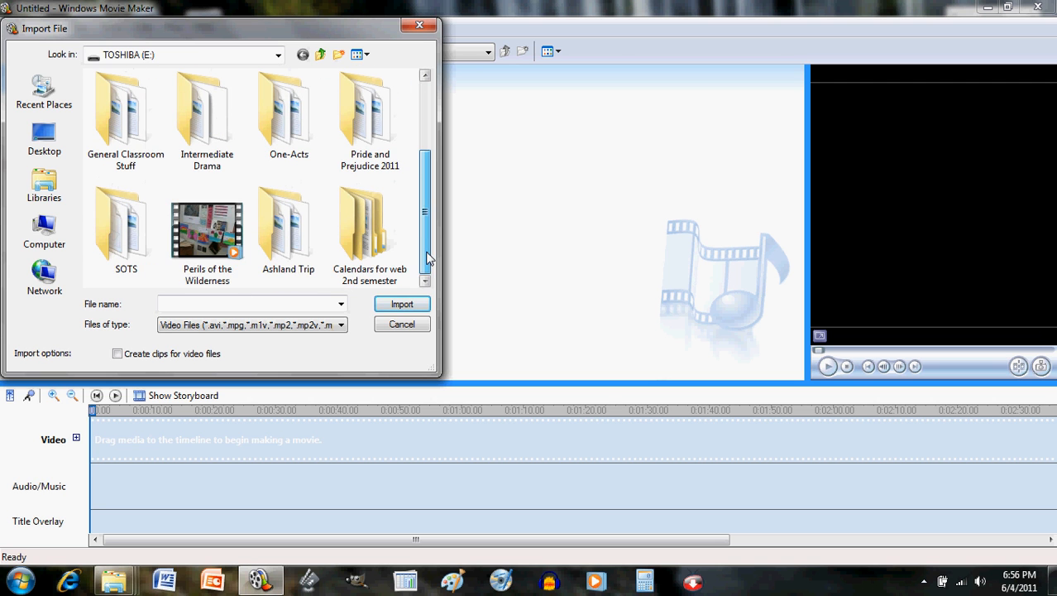
{"action": "left_click", "coordinate": [217, 259]}
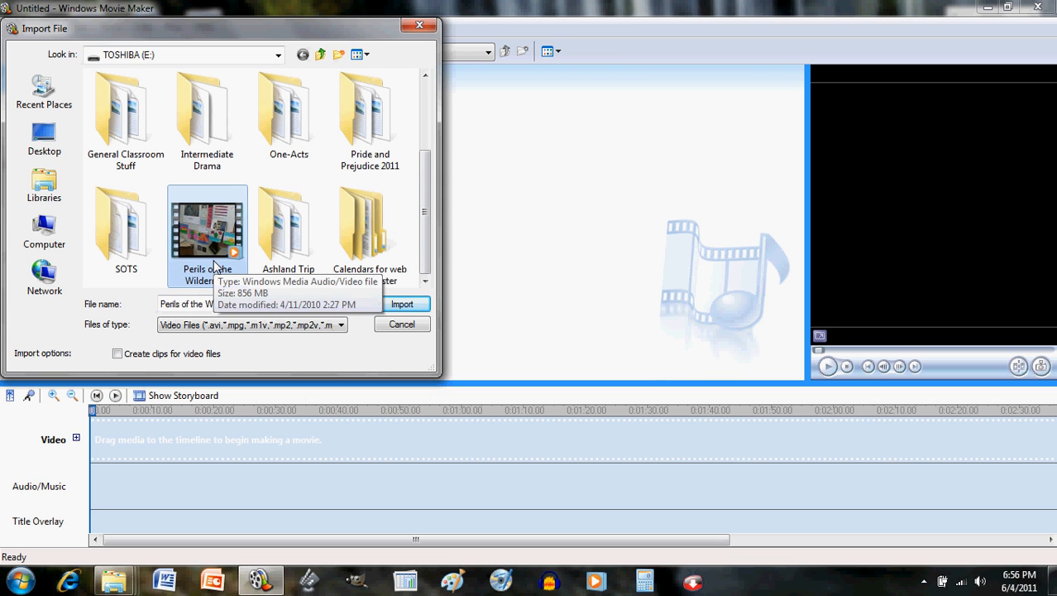
{"action": "double_click", "coordinate": [214, 265]}
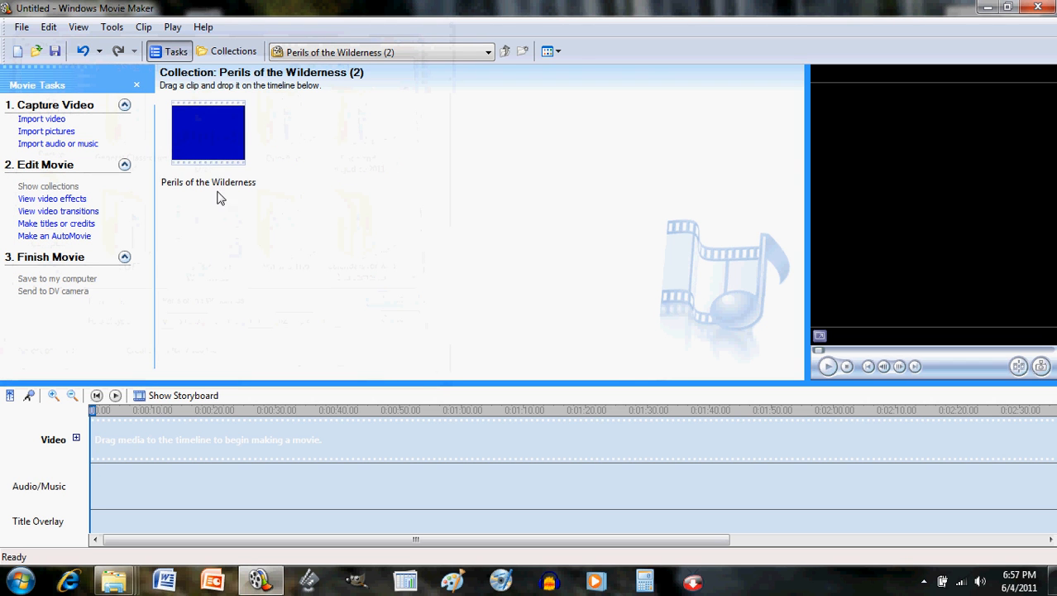
Step: Preview the imported clip and compare the storyboard and timeline views, ending in the timeline view
{"action": "left_click", "coordinate": [211, 143]}
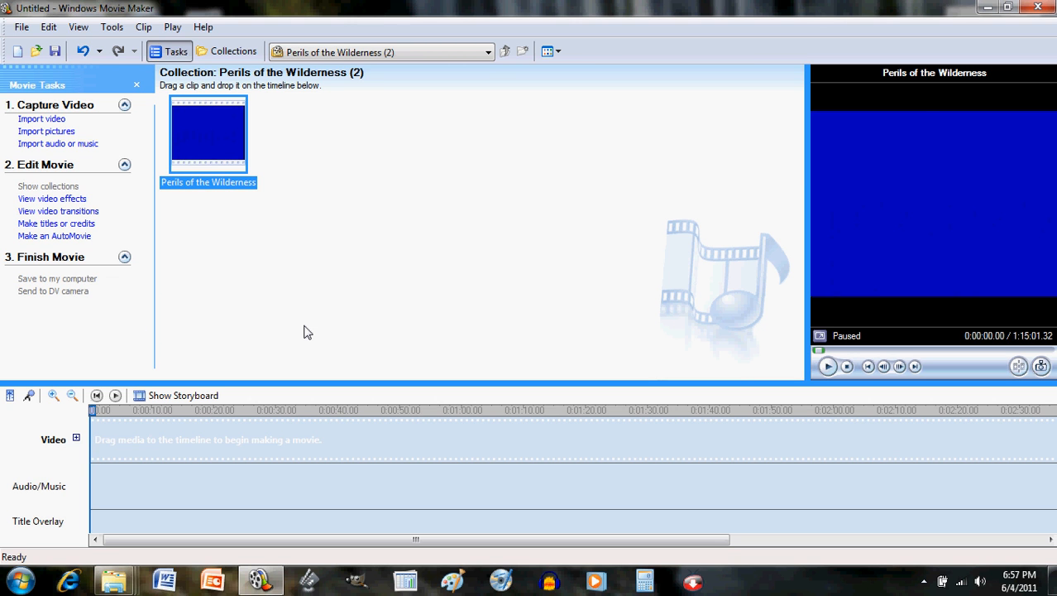
{"action": "left_click", "coordinate": [180, 397]}
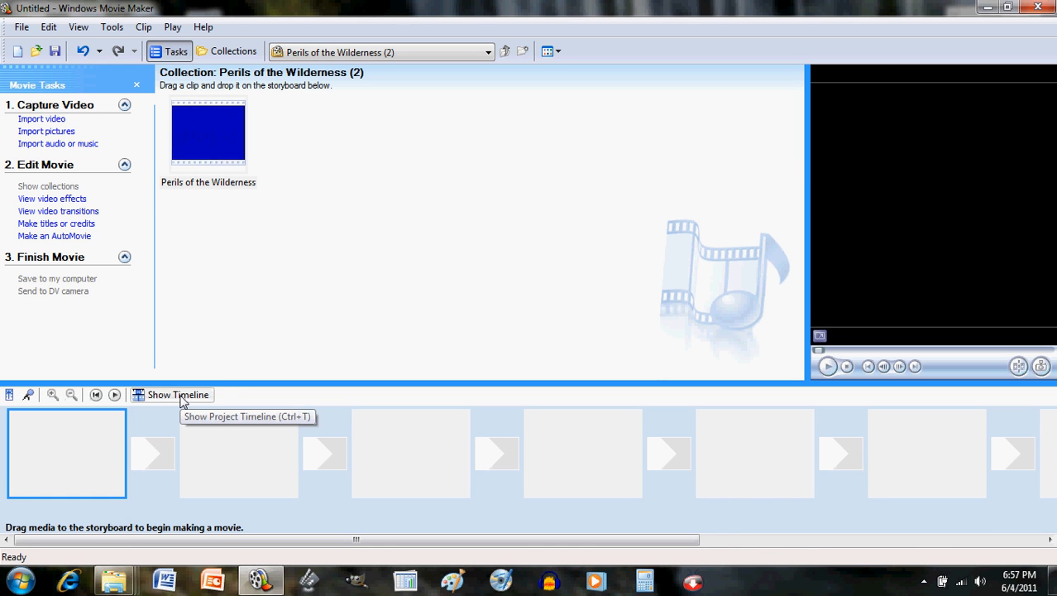
{"action": "left_click", "coordinate": [181, 396]}
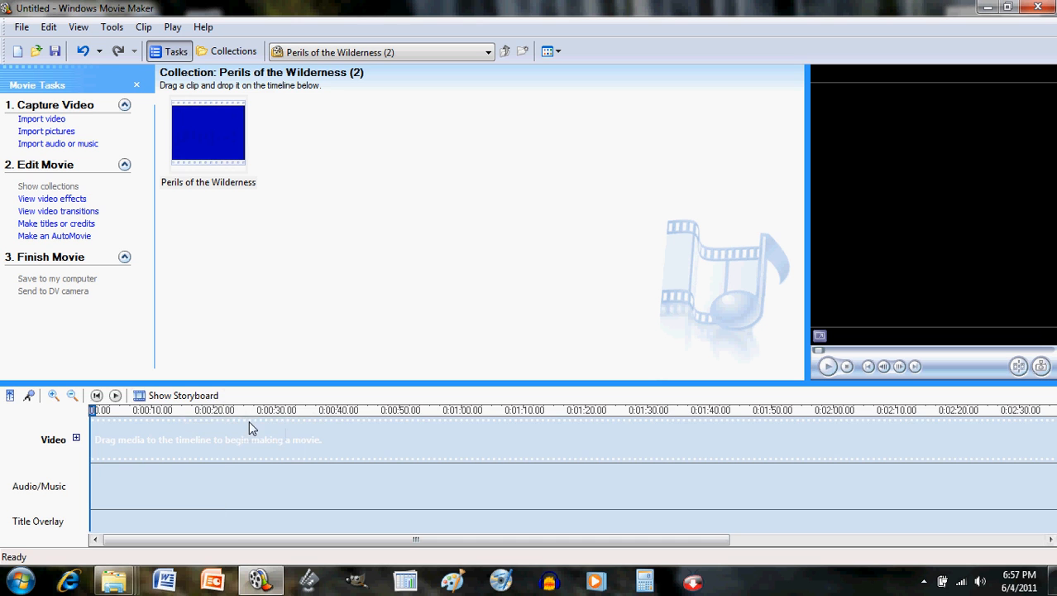
{"action": "left_click", "coordinate": [196, 397]}
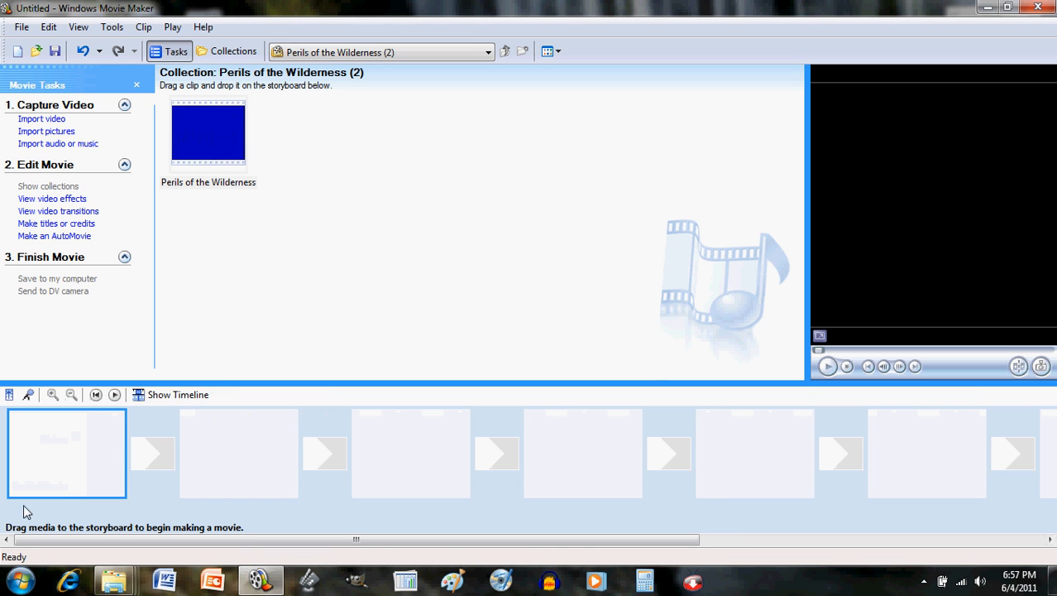
{"action": "left_click", "coordinate": [177, 397]}
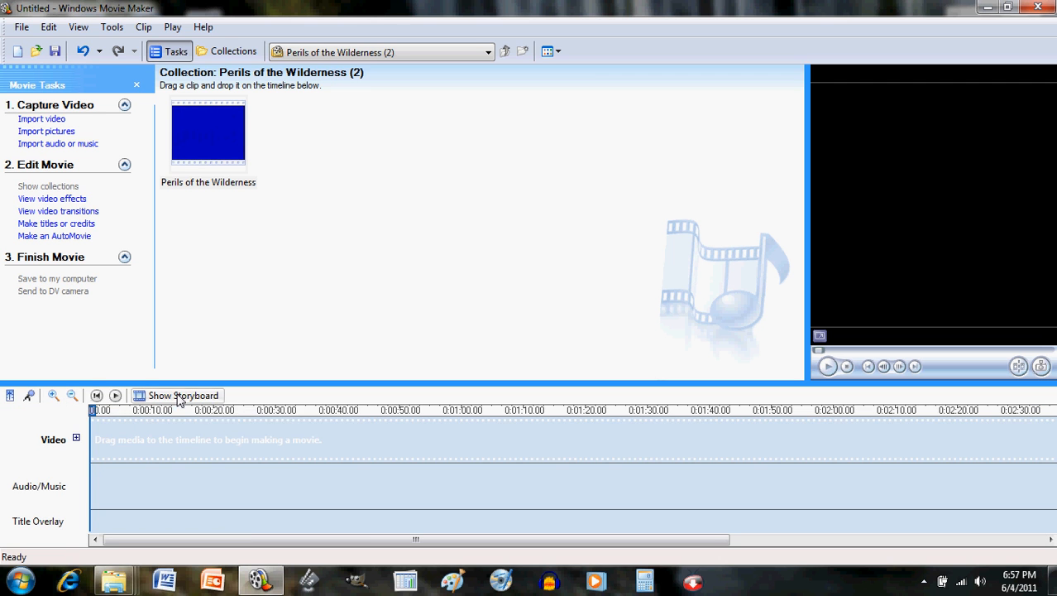
Step: Place the Perils of the Wilderness clip at the start of the timeline's video track
{"action": "left_click", "coordinate": [222, 132]}
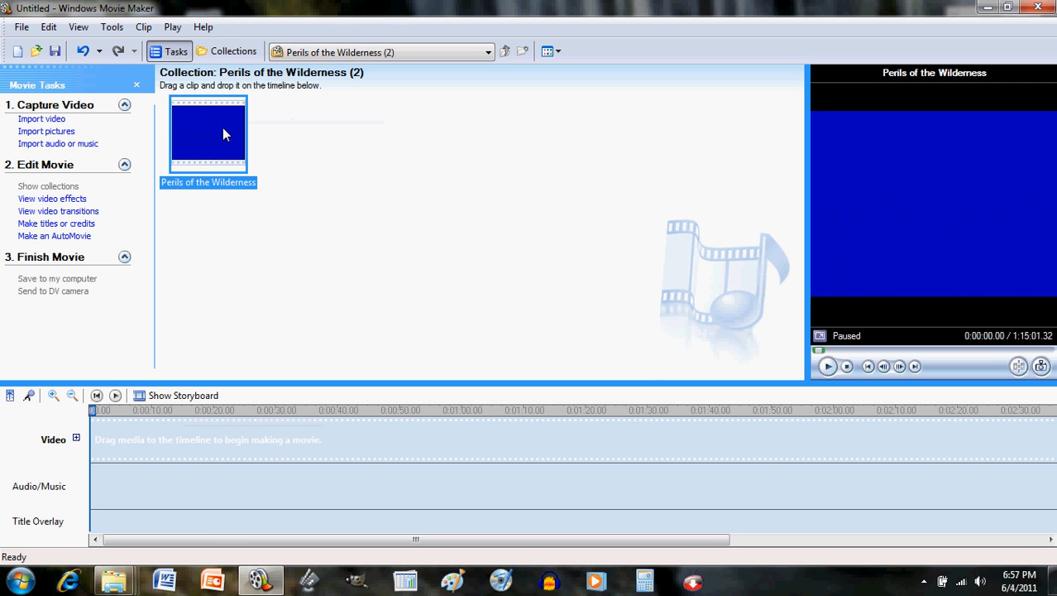
{"action": "left_click_drag", "start_coordinate": [223, 133], "coordinate": [124, 443]}
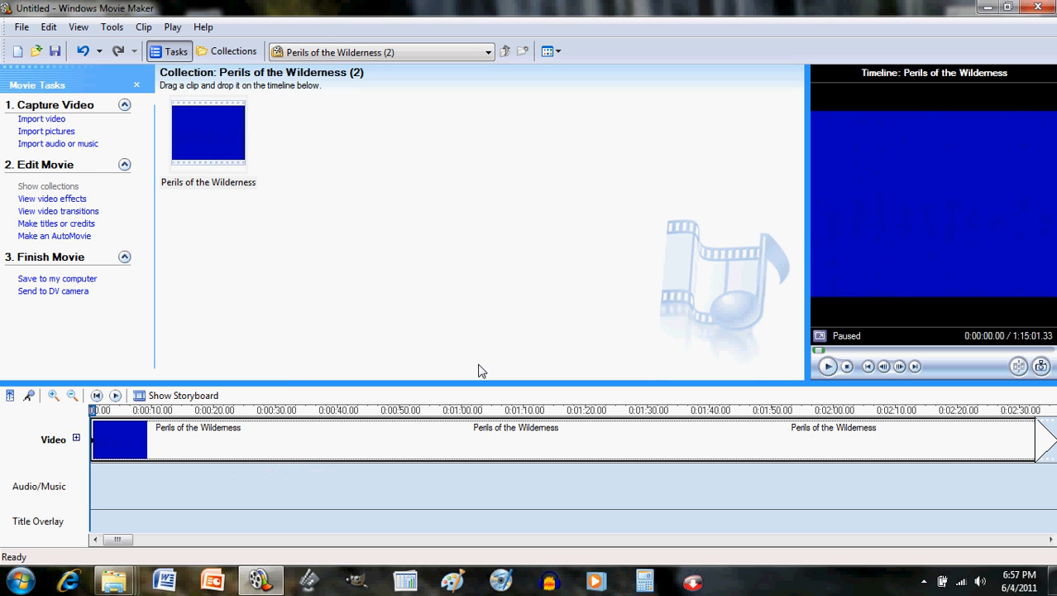
{"action": "left_click", "coordinate": [646, 506]}
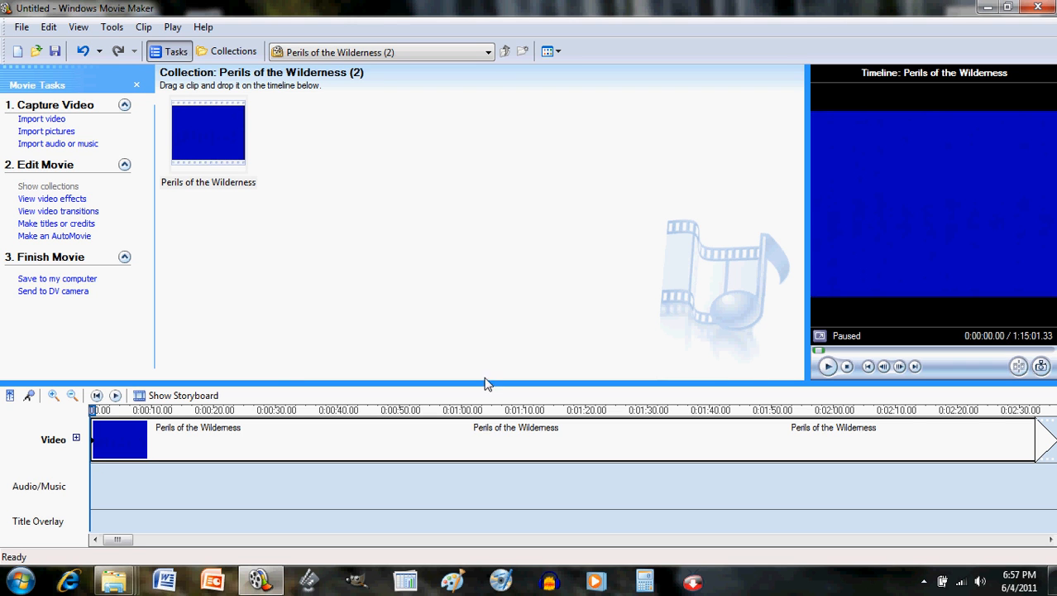
Step: Play the timeline past the blue opening and split the clip at about 15 seconds
{"action": "left_click", "coordinate": [826, 366]}
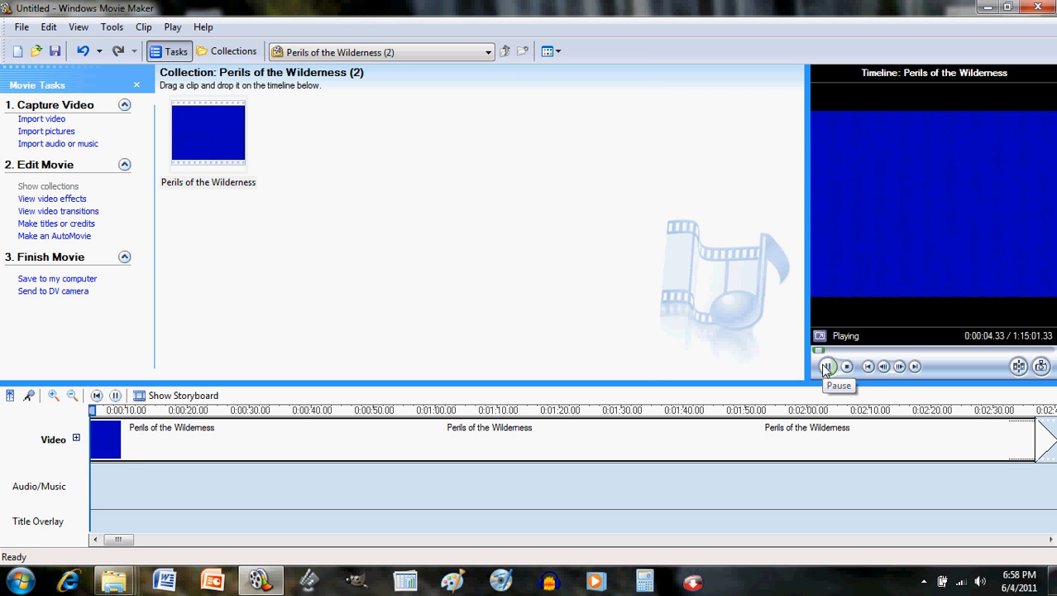
{"action": "left_click", "coordinate": [826, 366]}
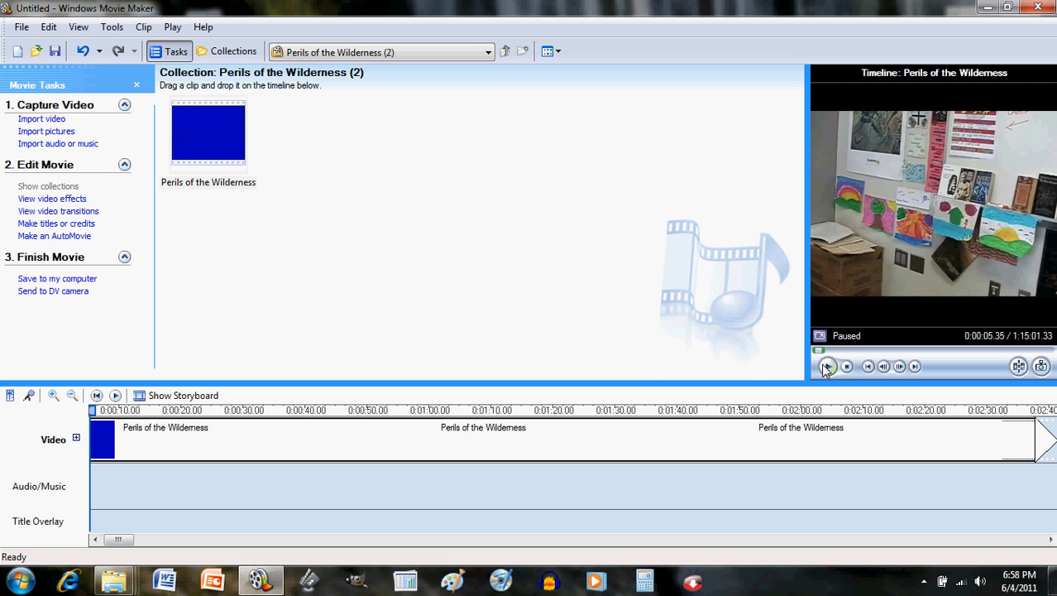
{"action": "left_click", "coordinate": [825, 367]}
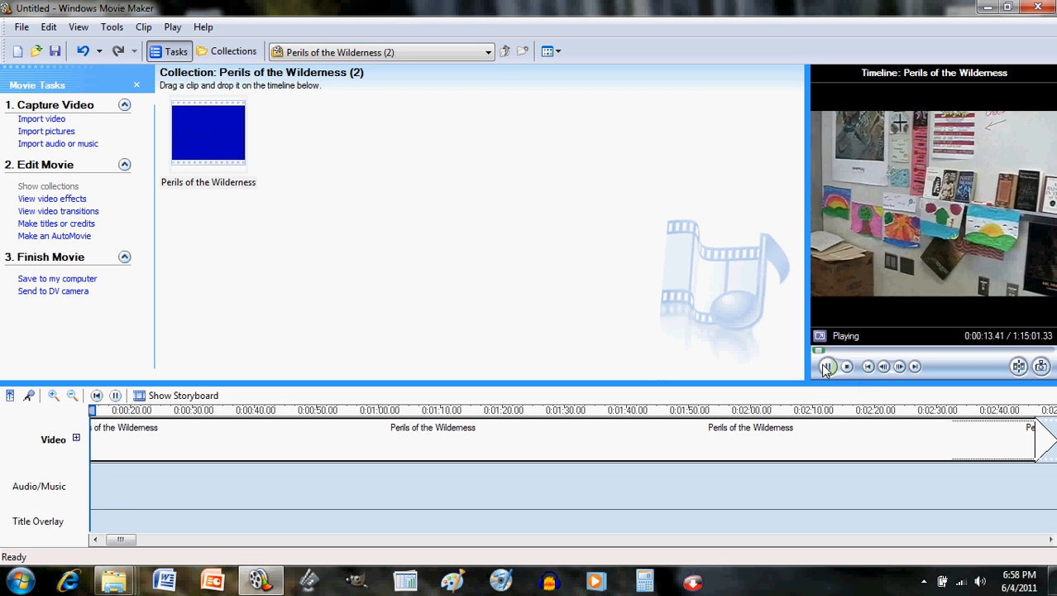
{"action": "left_click", "coordinate": [826, 367]}
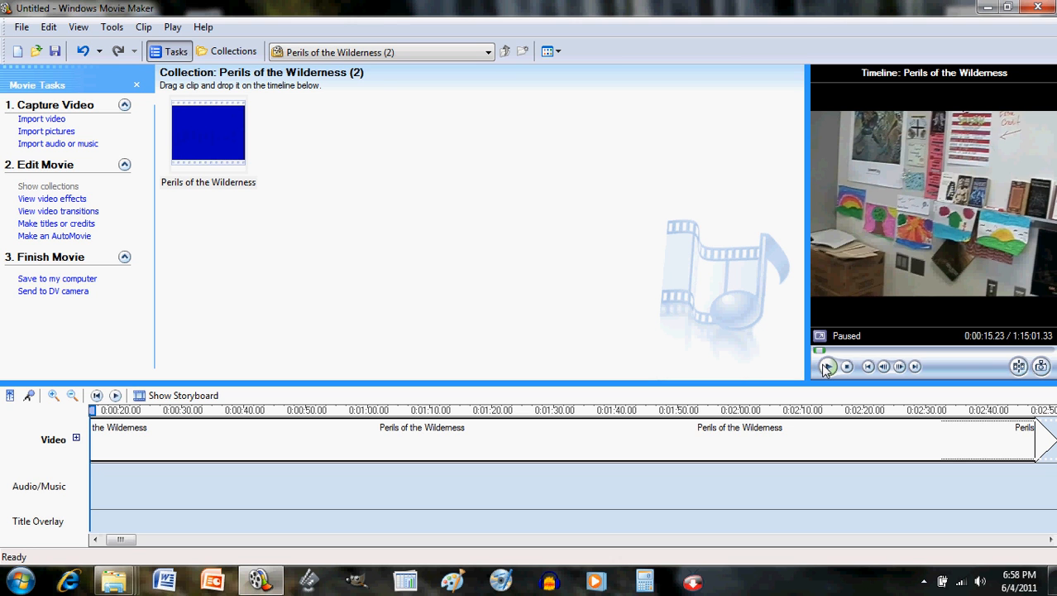
{"action": "left_click", "coordinate": [1019, 366]}
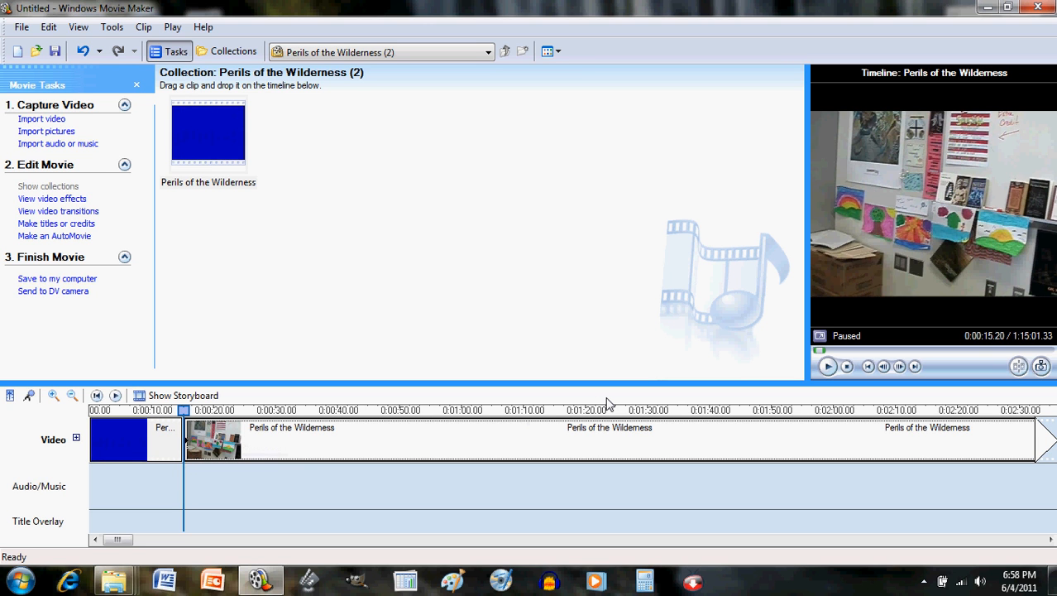
Step: Play on to the cut to the paper on the desk, fine-tune the position frame by frame, and split the clip at 0:00:39.13
{"action": "left_click", "coordinate": [828, 369]}
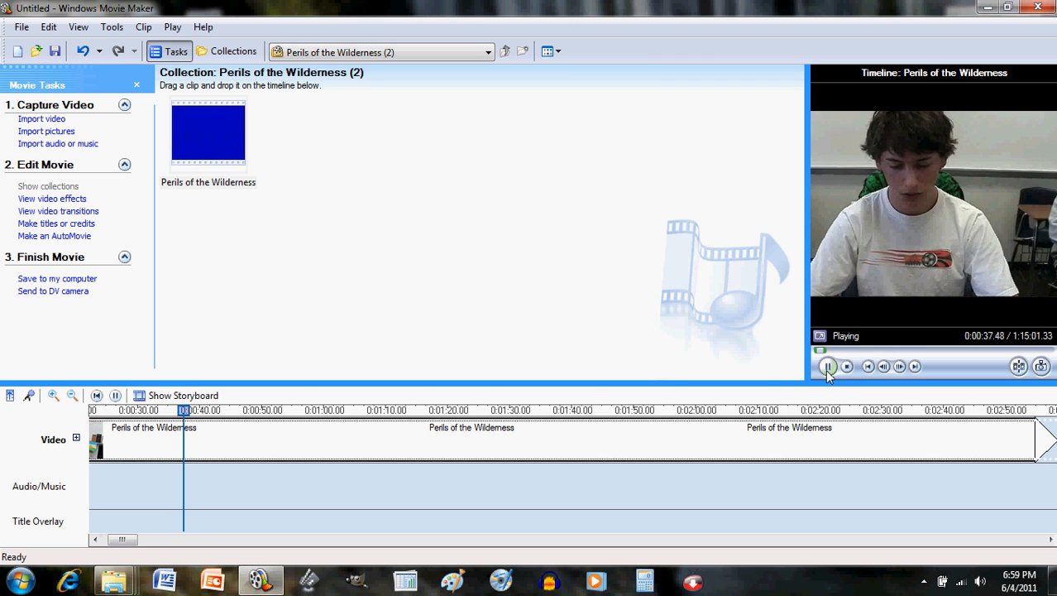
{"action": "left_click", "coordinate": [827, 366]}
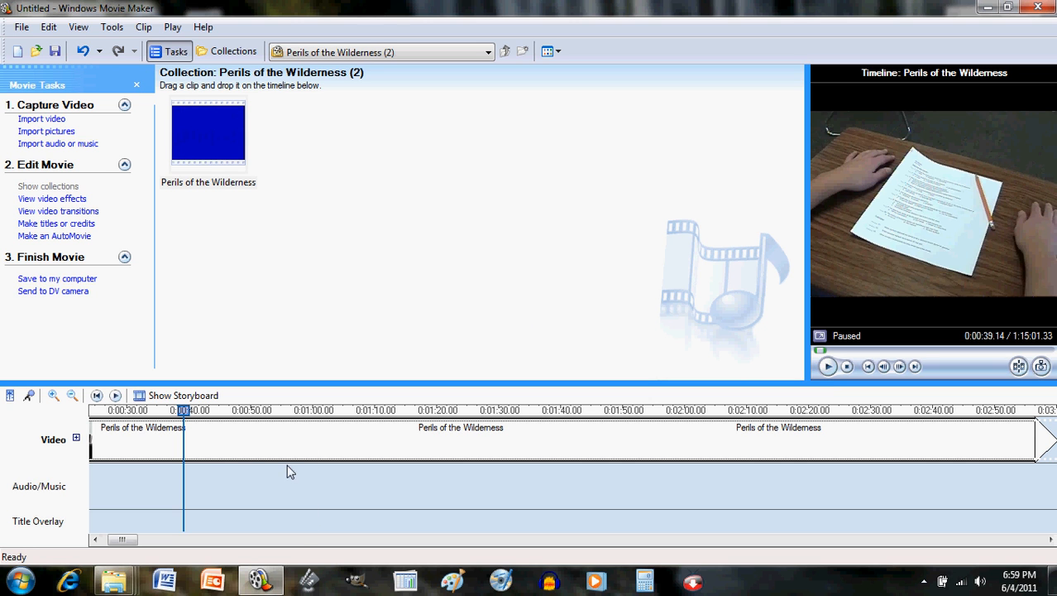
{"action": "left_click_drag", "start_coordinate": [190, 411], "coordinate": [175, 410]}
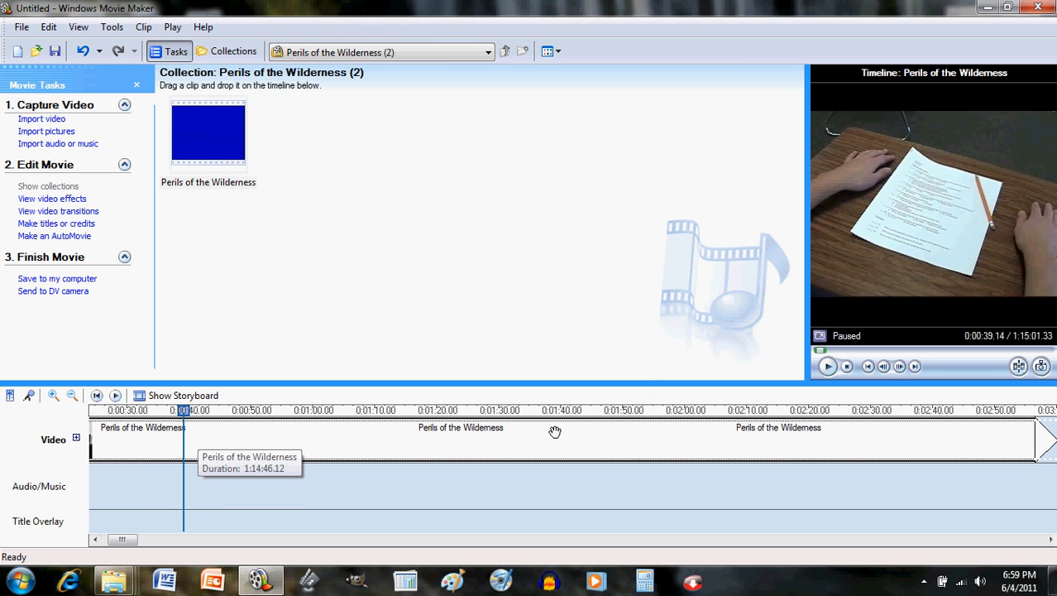
{"action": "left_click", "coordinate": [883, 366]}
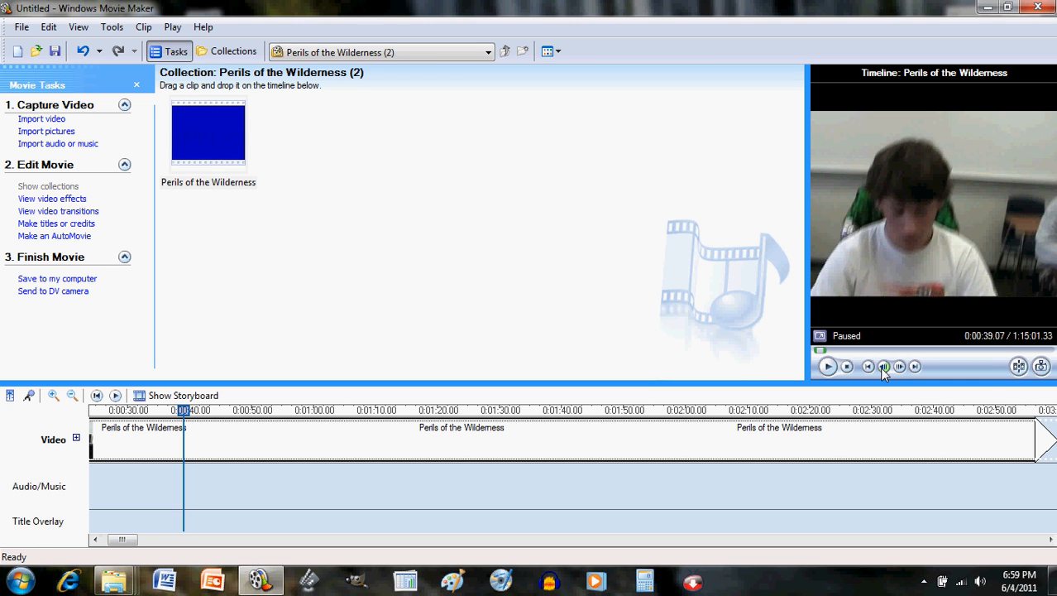
{"action": "left_click", "coordinate": [884, 365]}
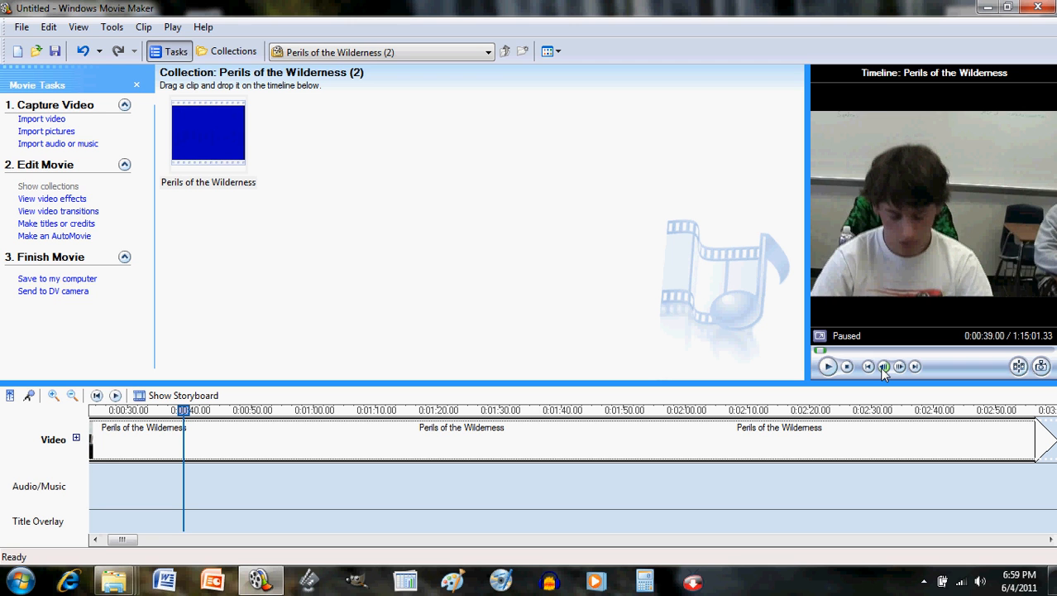
{"action": "left_click", "coordinate": [884, 366]}
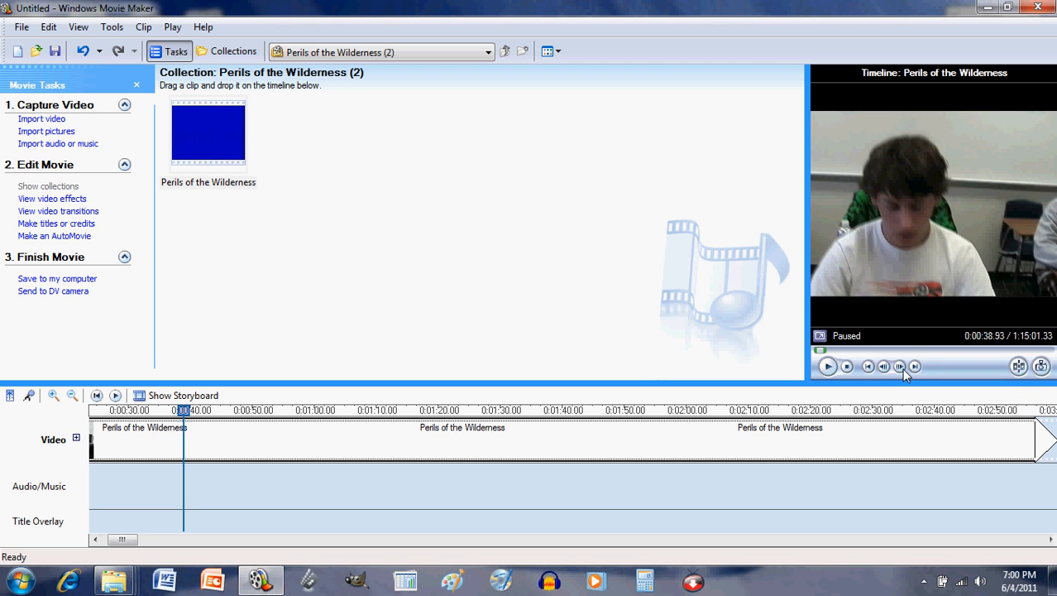
{"action": "left_click", "coordinate": [900, 365]}
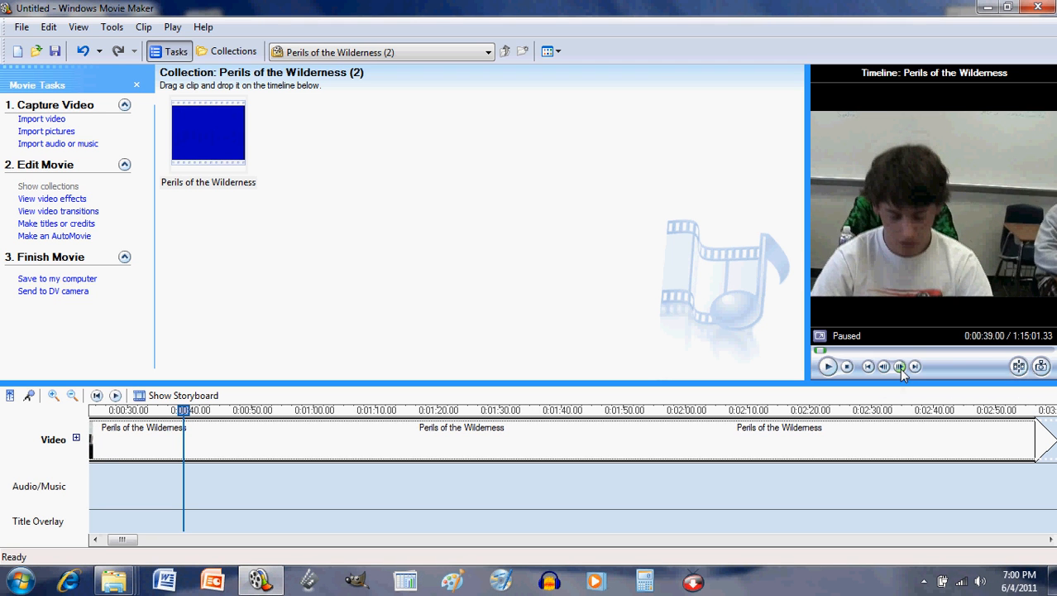
{"action": "left_click", "coordinate": [900, 367]}
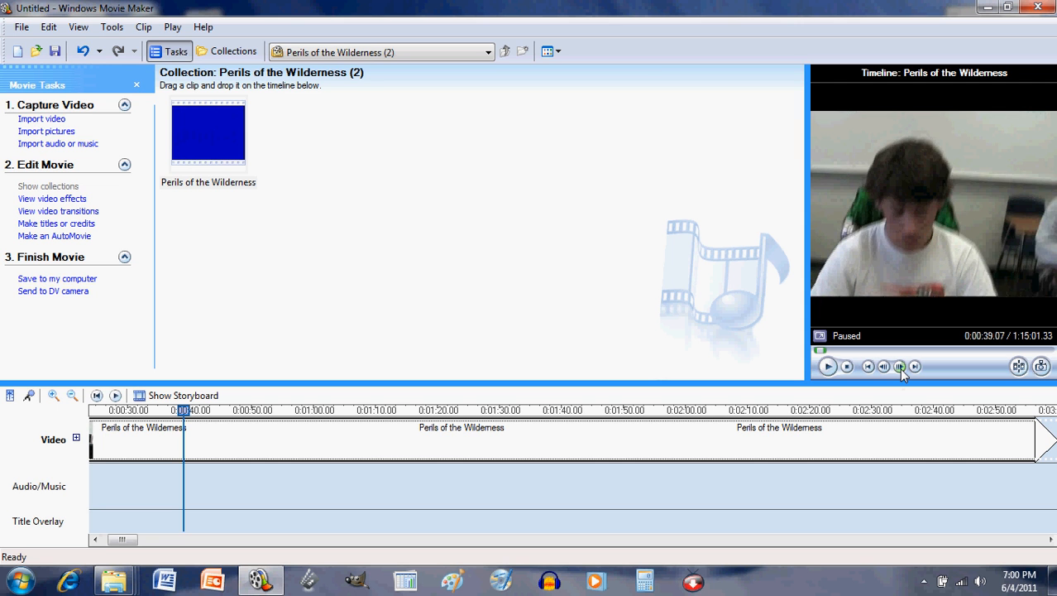
{"action": "left_click", "coordinate": [899, 366]}
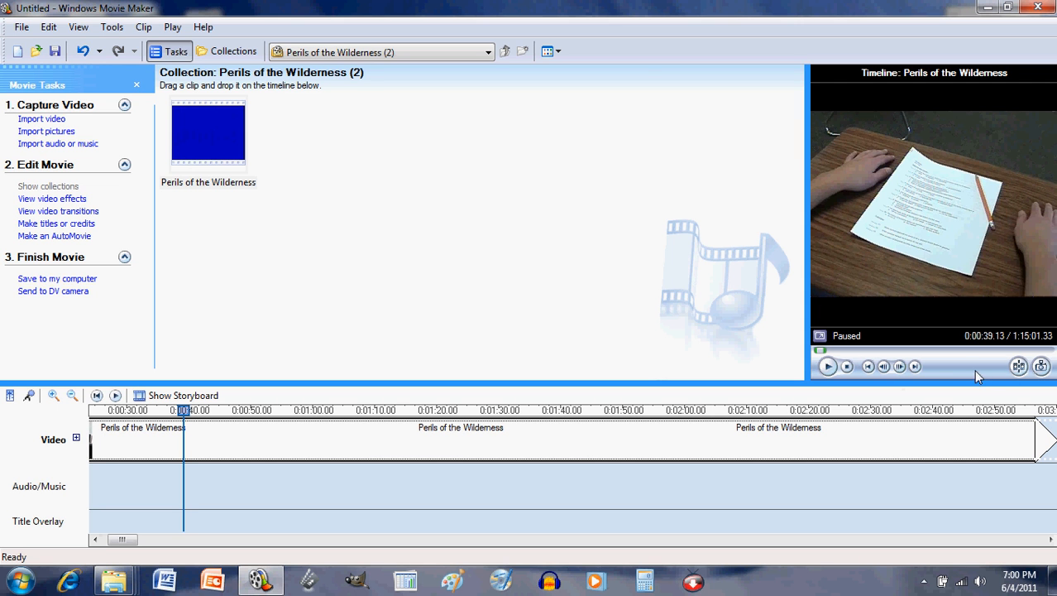
{"action": "left_click", "coordinate": [1018, 368]}
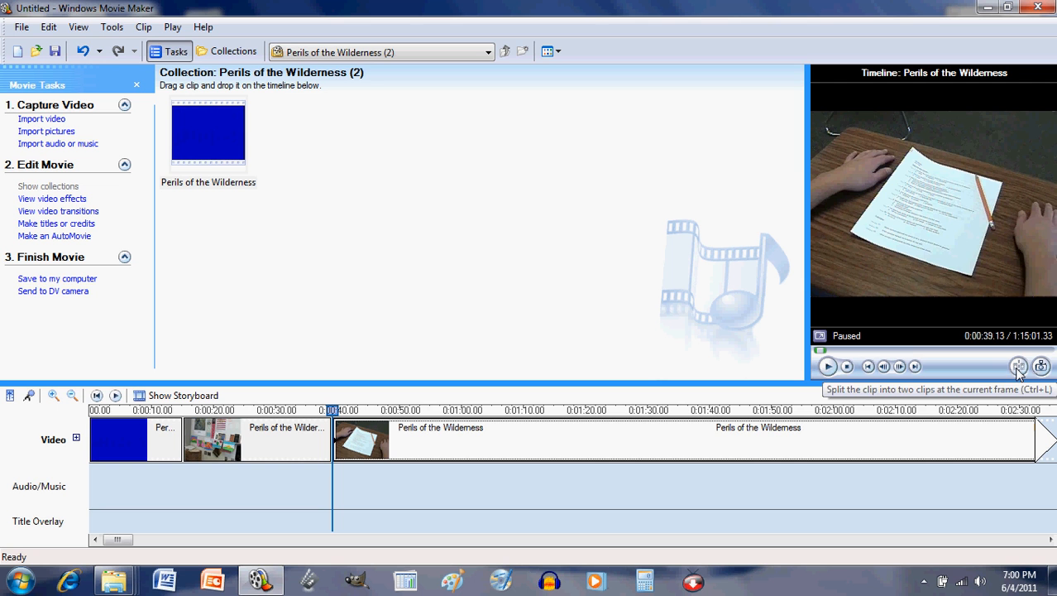
Step: Review the desk shot and split it again at about 44 seconds, isolating a five-second clip
{"action": "left_click", "coordinate": [828, 366]}
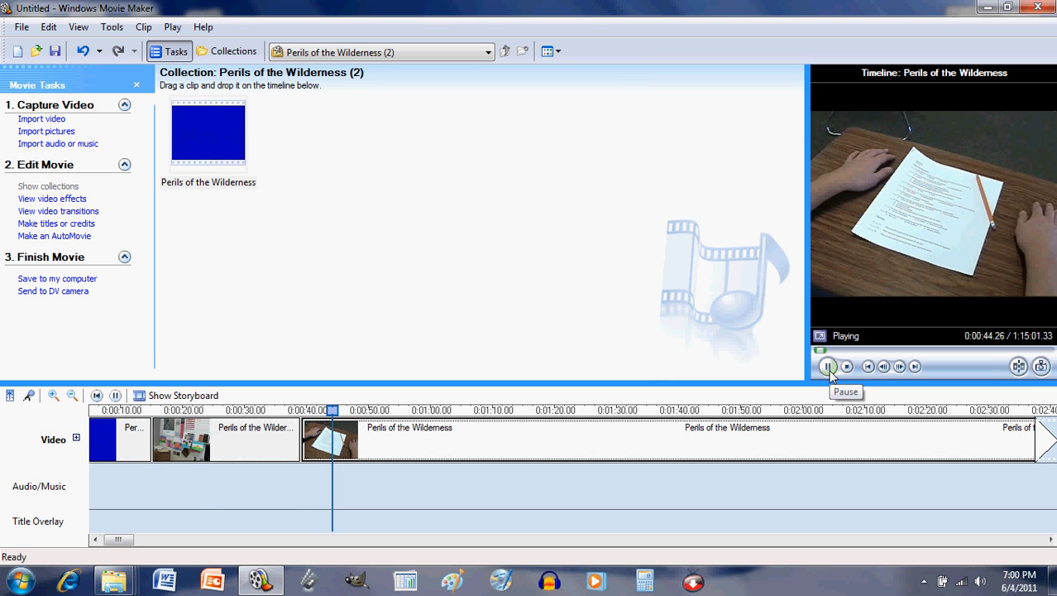
{"action": "left_click", "coordinate": [831, 370]}
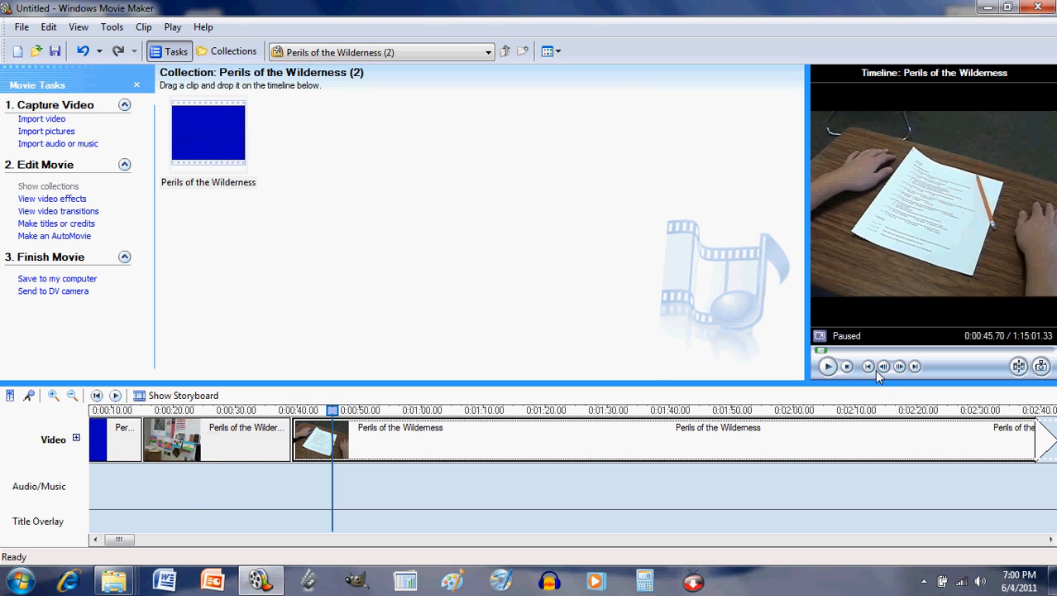
{"action": "left_click_drag", "start_coordinate": [332, 412], "coordinate": [309, 414]}
{"action": "left_click", "coordinate": [826, 368]}
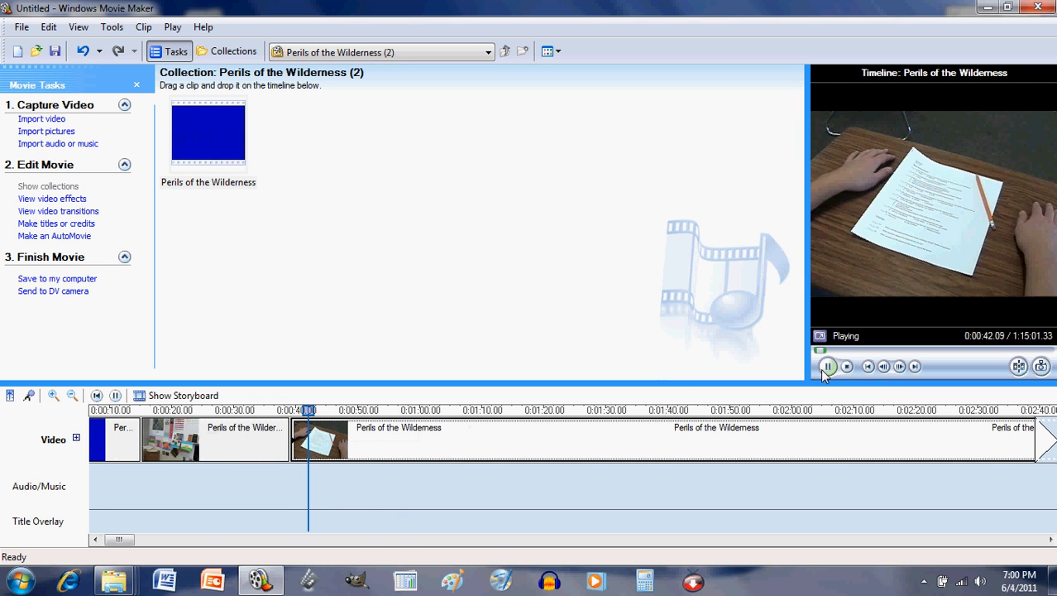
{"action": "left_click", "coordinate": [826, 369]}
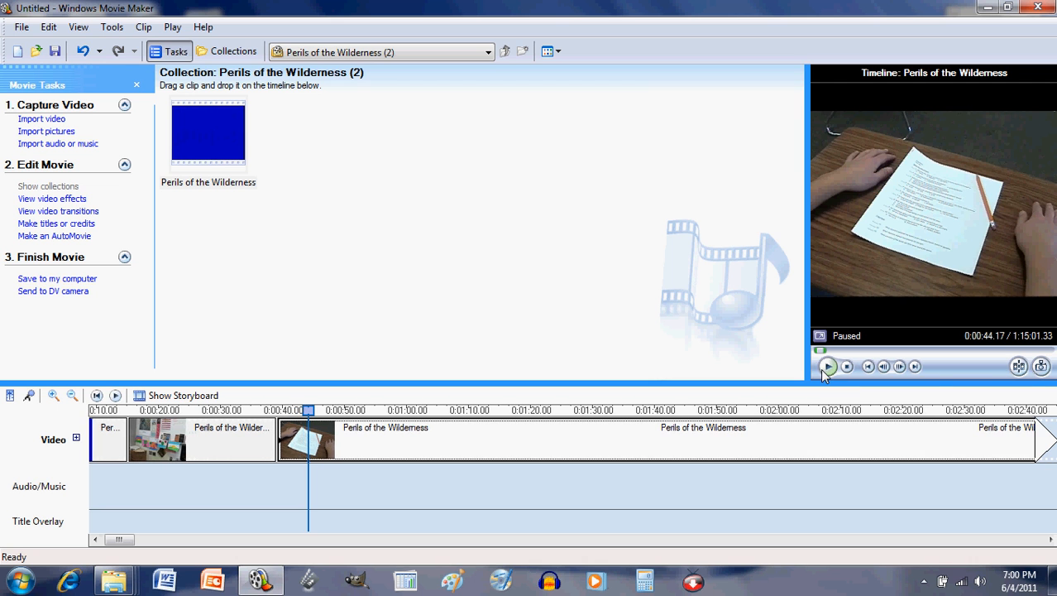
{"action": "left_click", "coordinate": [1019, 365]}
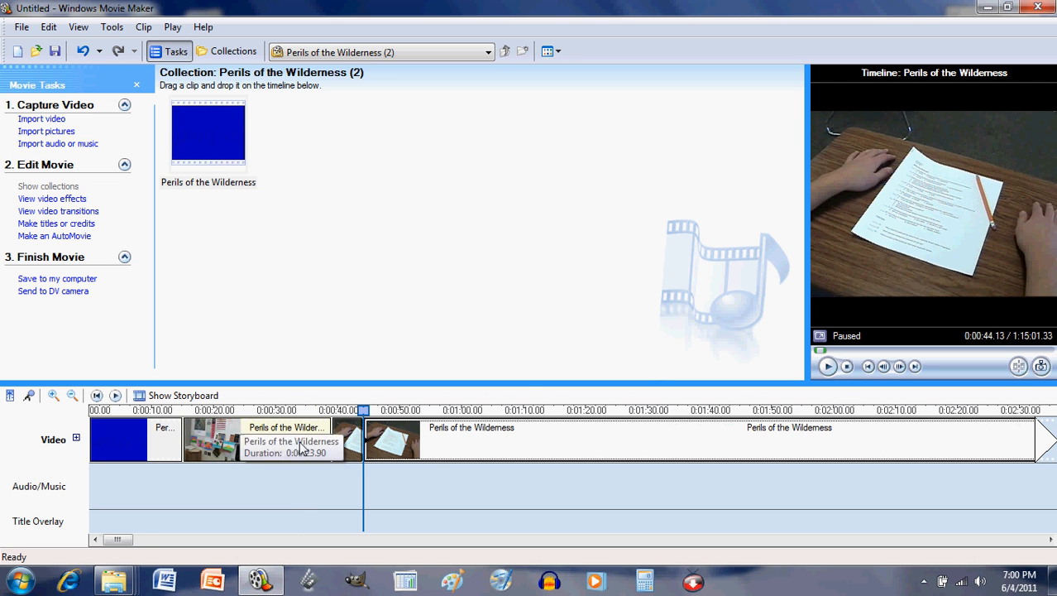
Step: Delete the blue opening clip at the start of the timeline's video track
{"action": "left_click", "coordinate": [348, 451]}
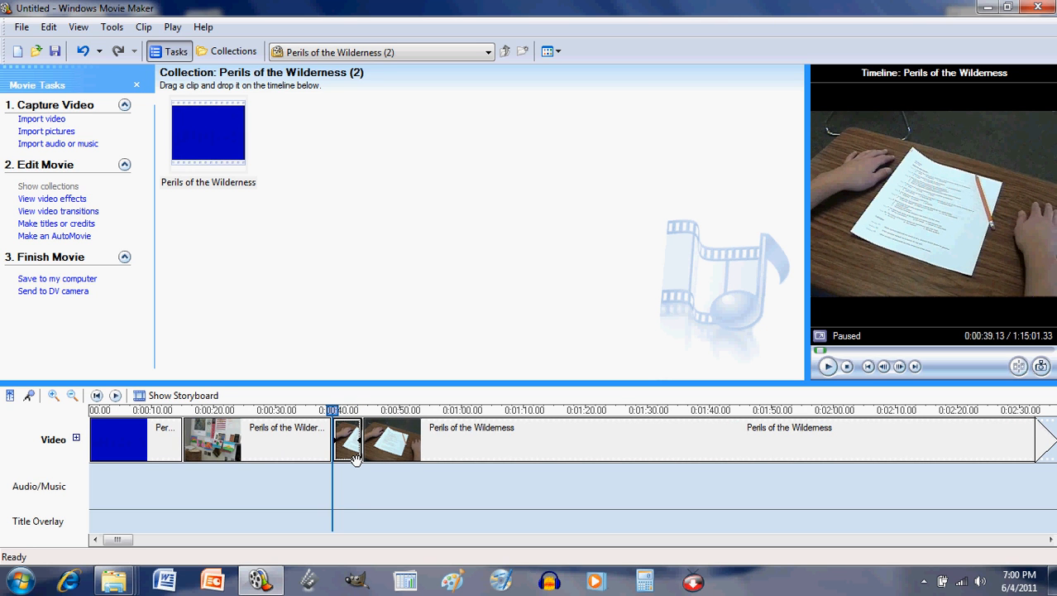
{"action": "left_click", "coordinate": [168, 443]}
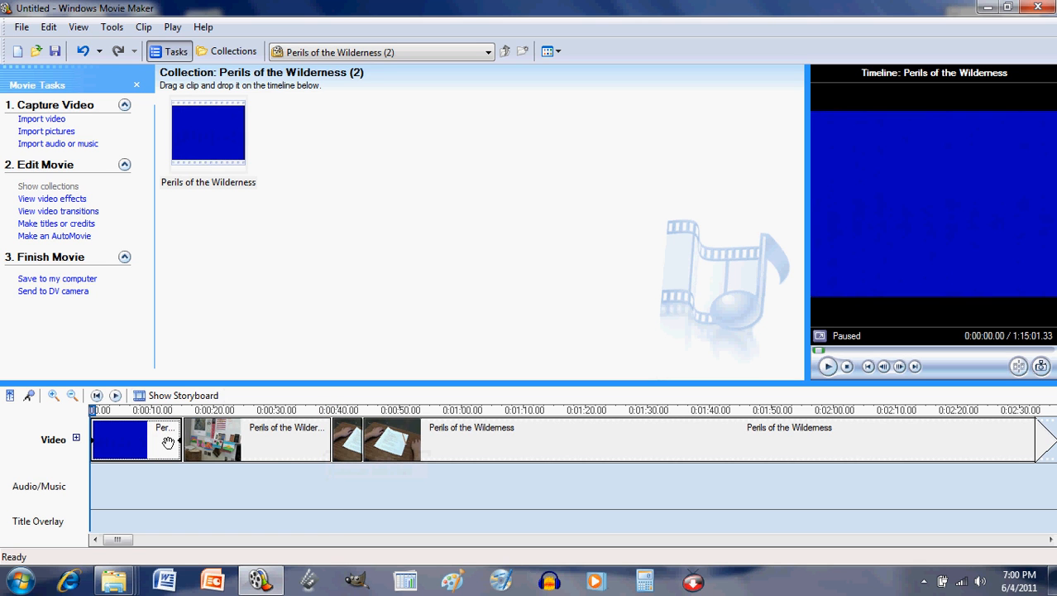
{"action": "left_click", "coordinate": [343, 444]}
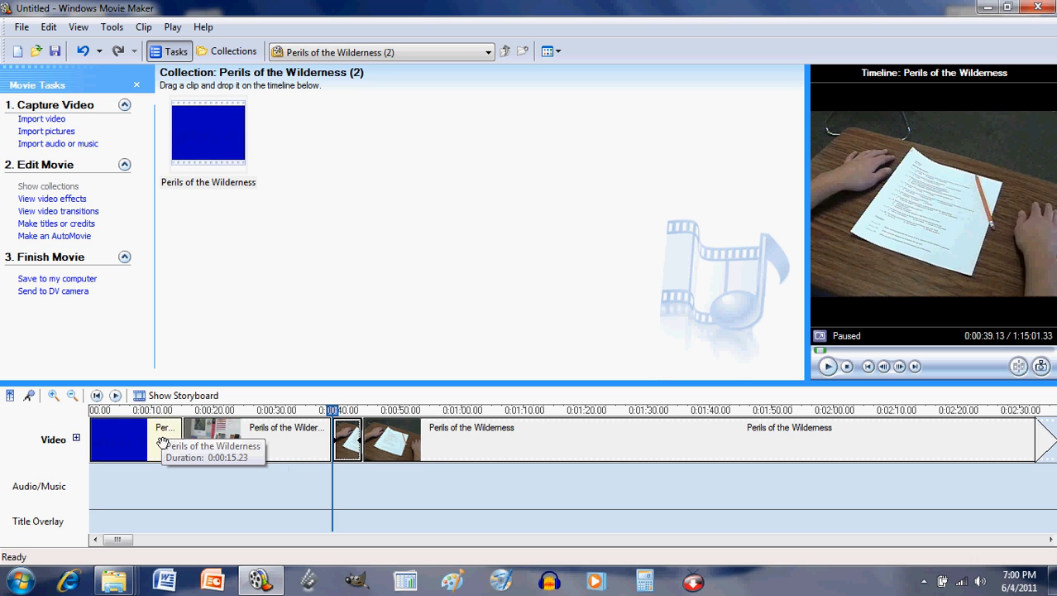
{"action": "left_click", "coordinate": [163, 442]}
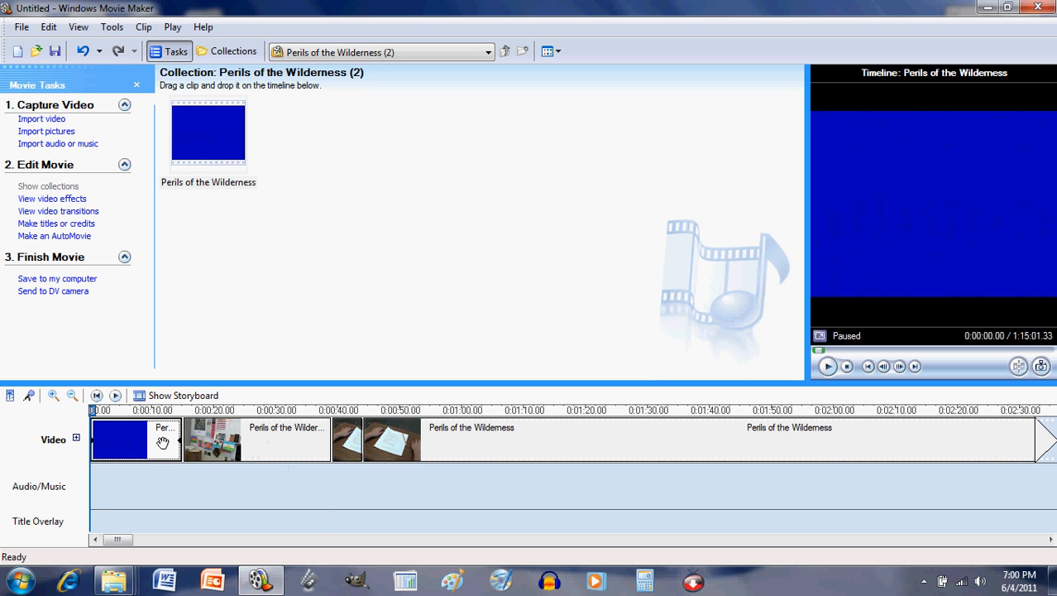
{"action": "key", "text": "Delete"}
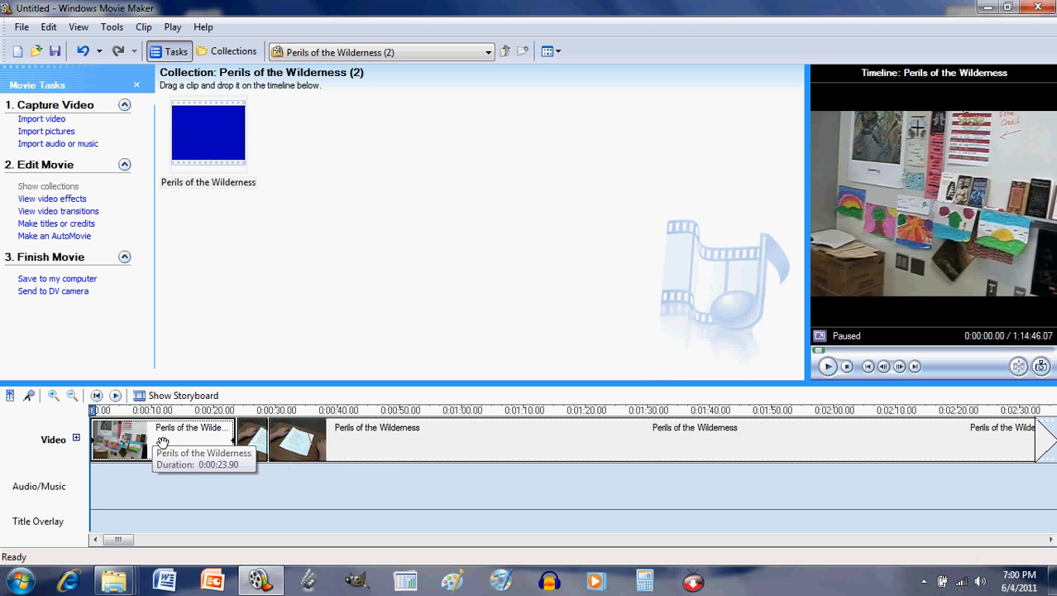
Step: Delete the short five-second clip of the paper on the desk from the timeline
{"action": "left_click", "coordinate": [255, 449]}
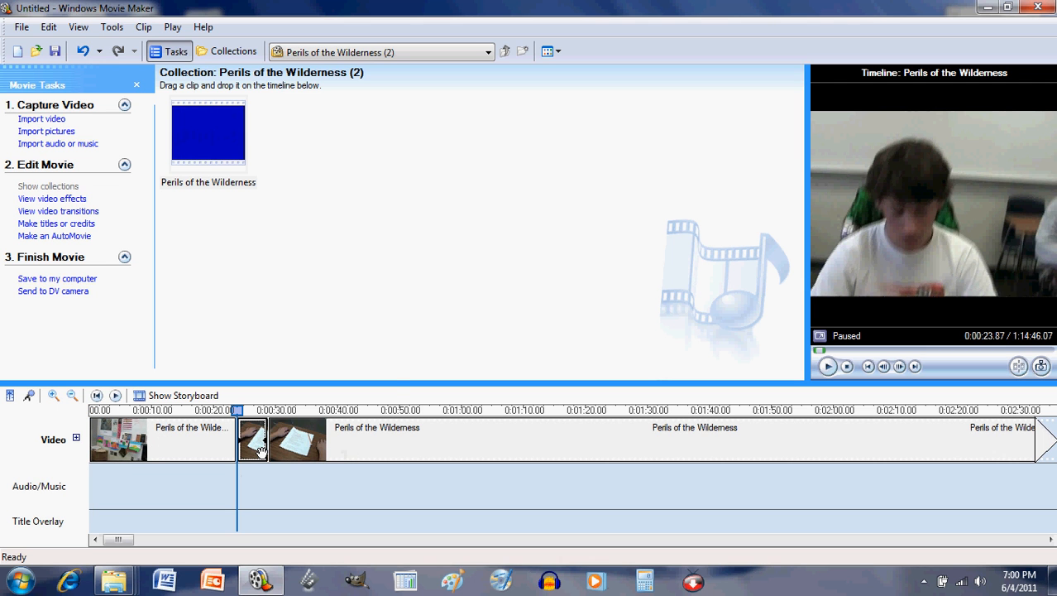
{"action": "right_click", "coordinate": [257, 448]}
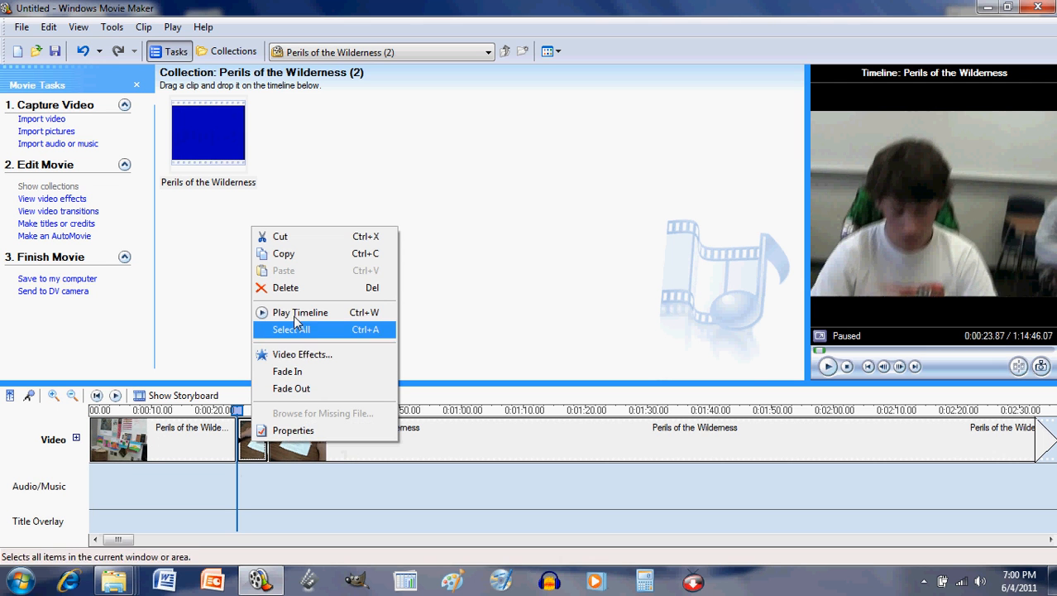
{"action": "left_click", "coordinate": [312, 290]}
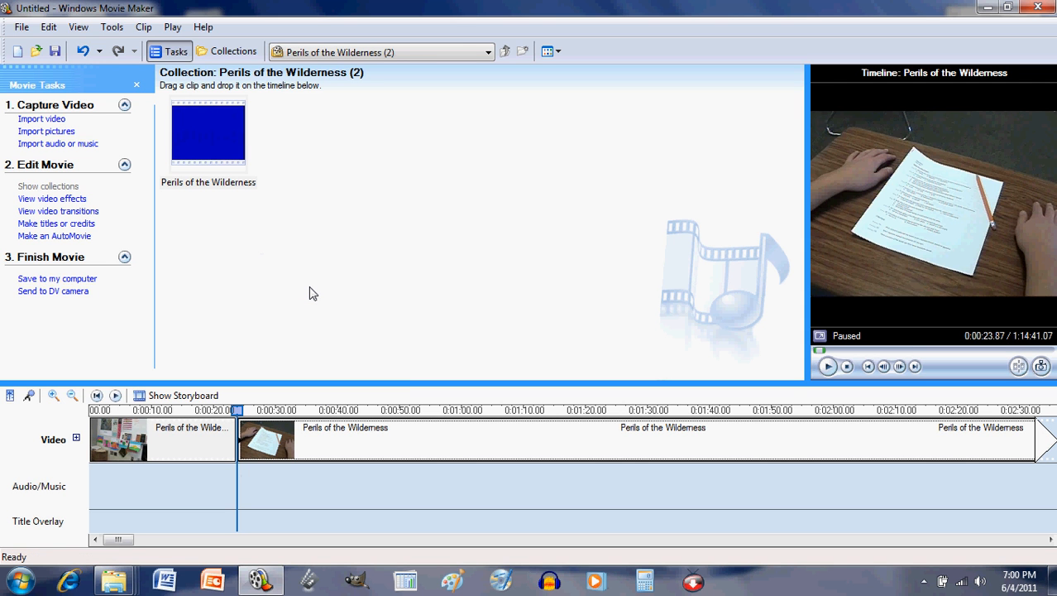